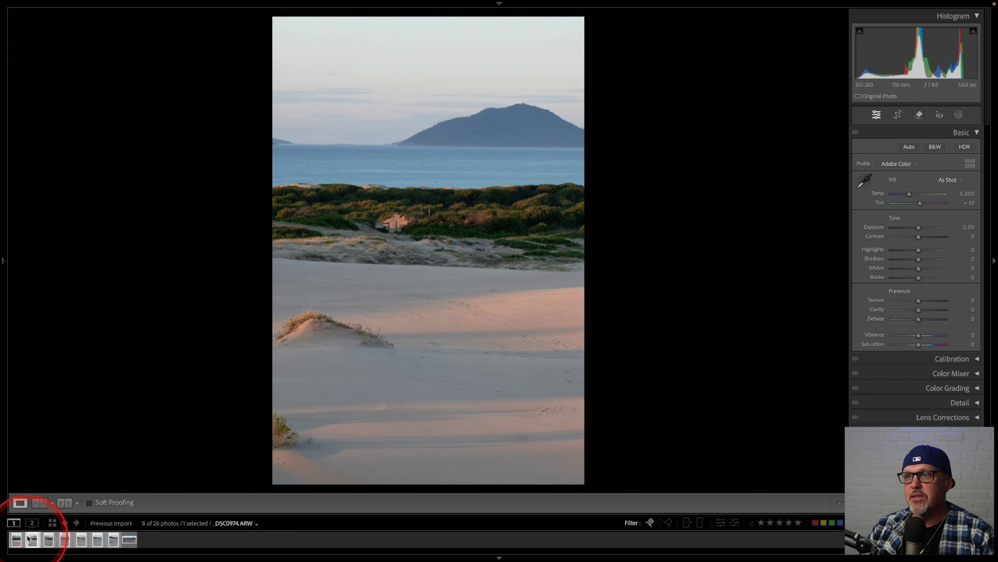
- Enlarge the filmstrip and select the seven dune frames, first through seventh
key(Right)
key(Right)
key(Right)
key(Right)
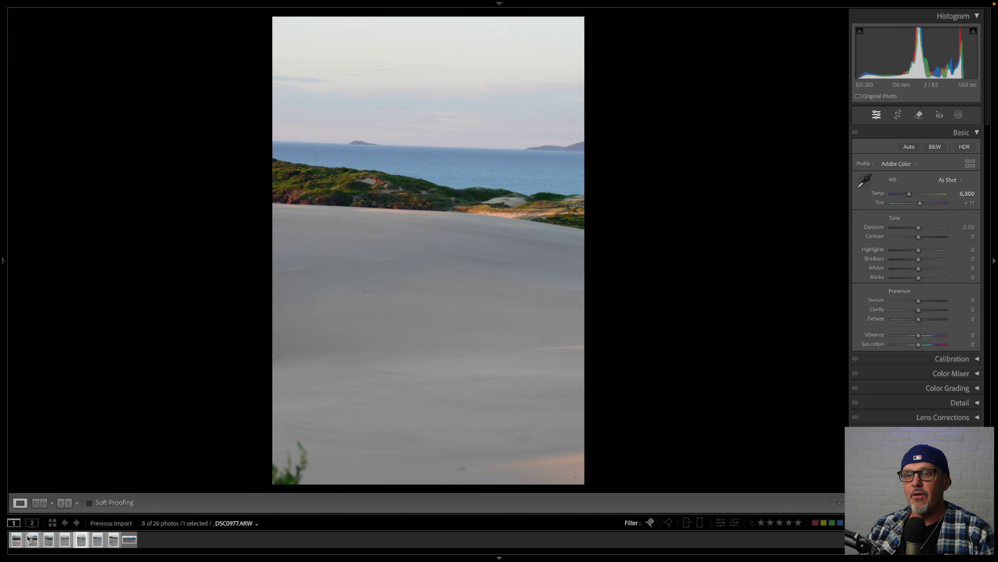
key(Right)
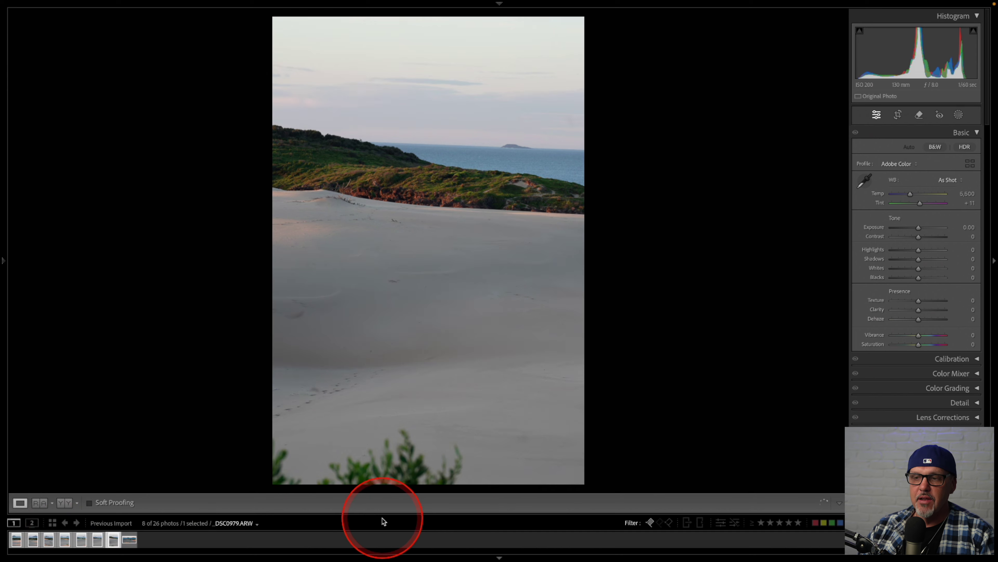
drag(381, 520, 419, 350)
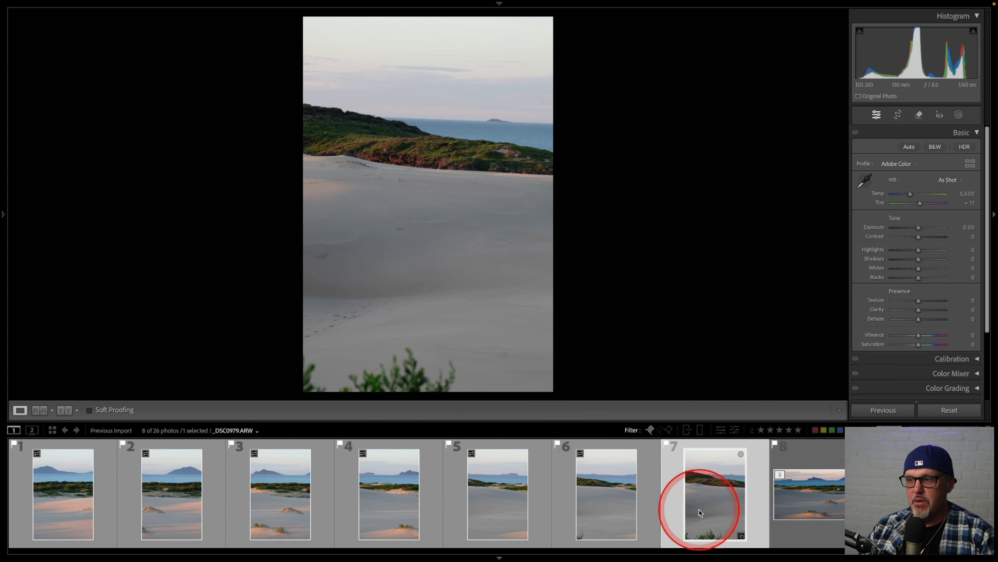
click(51, 509)
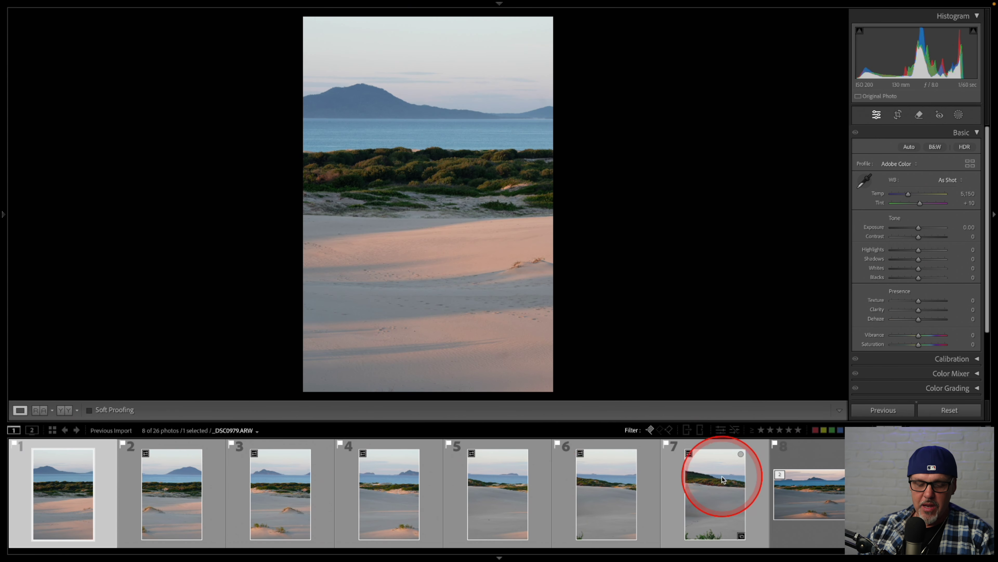
shift+click(725, 489)
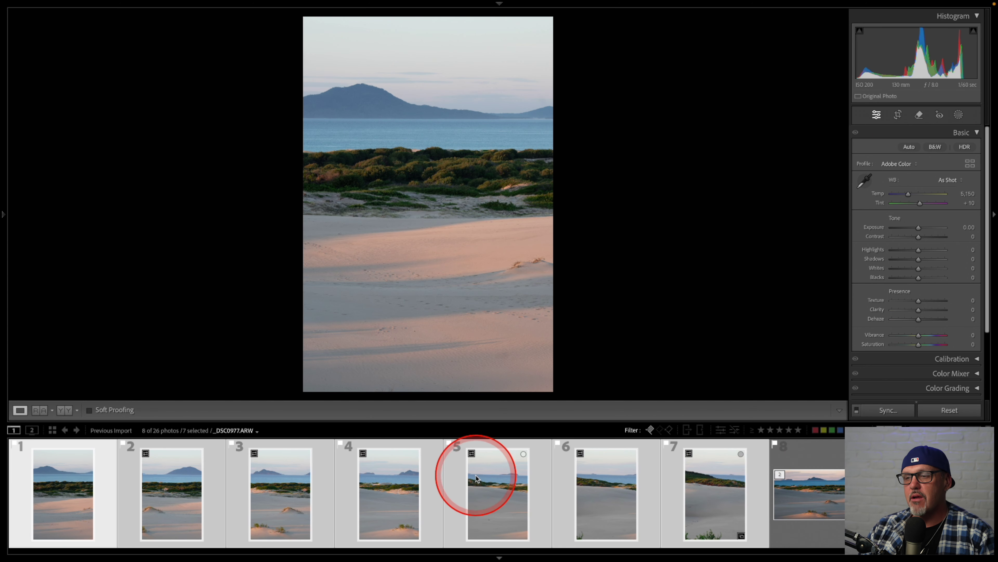
- Preview the seven frames merged via Photo Merge > Panorama
right_click(485, 474)
mouse_move(513, 299)
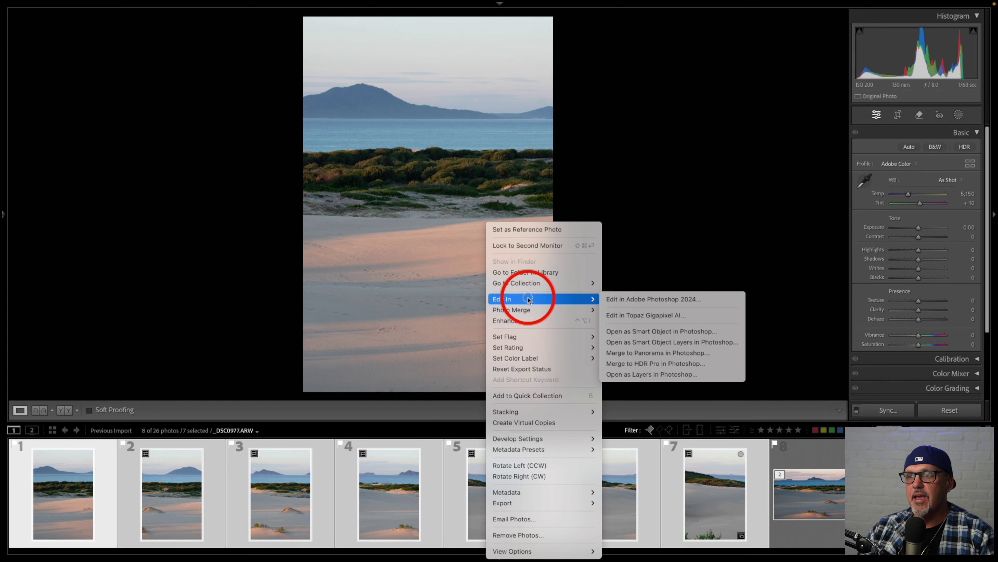
click(629, 320)
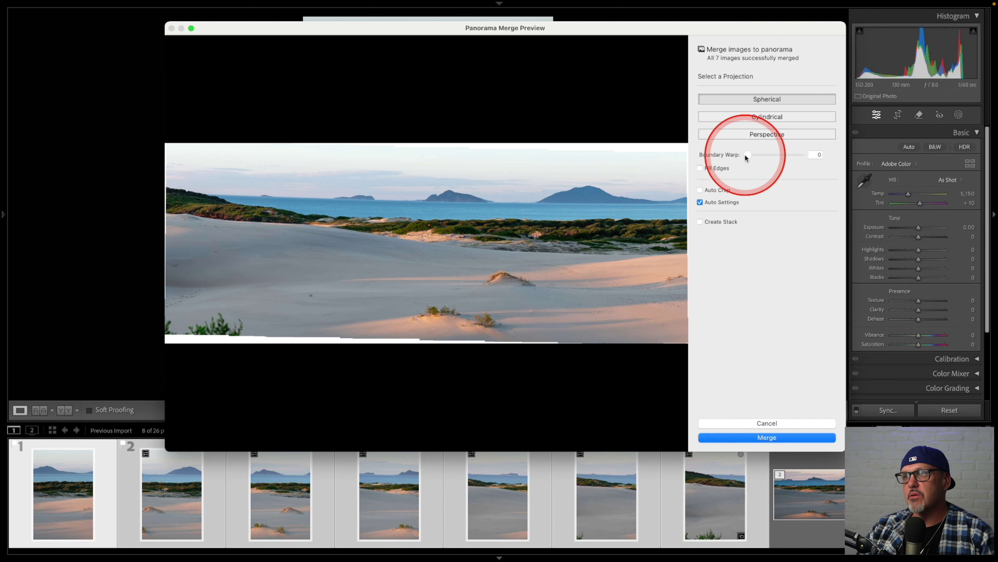
- Set Boundary Warp to 100, enable Auto Crop, and merge the panorama
drag(746, 156, 801, 155)
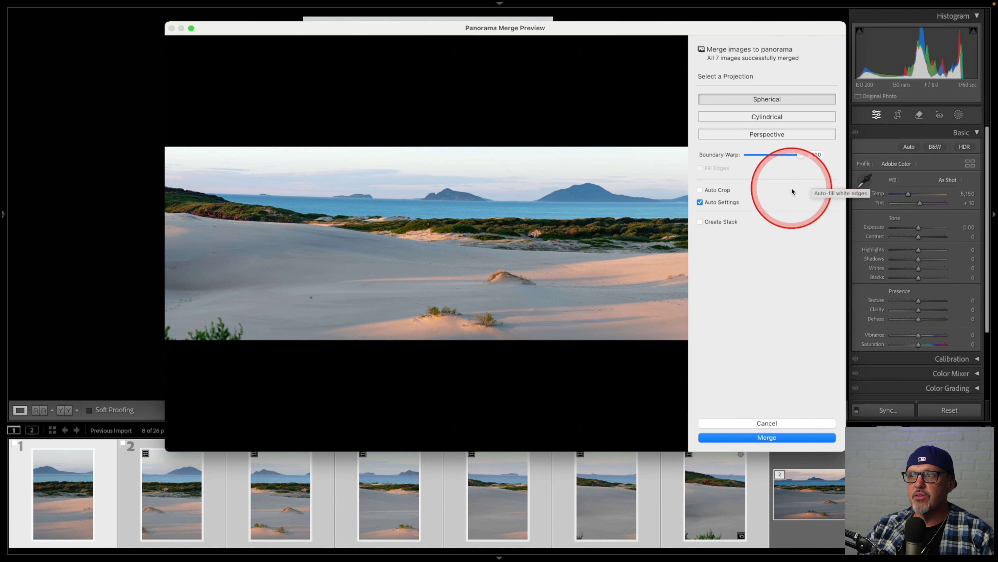
click(700, 191)
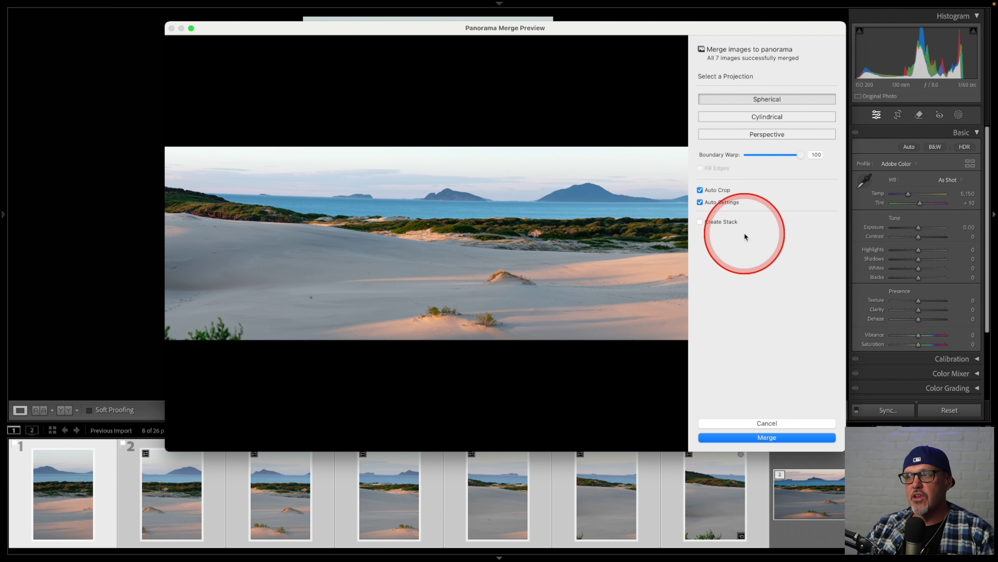
click(766, 438)
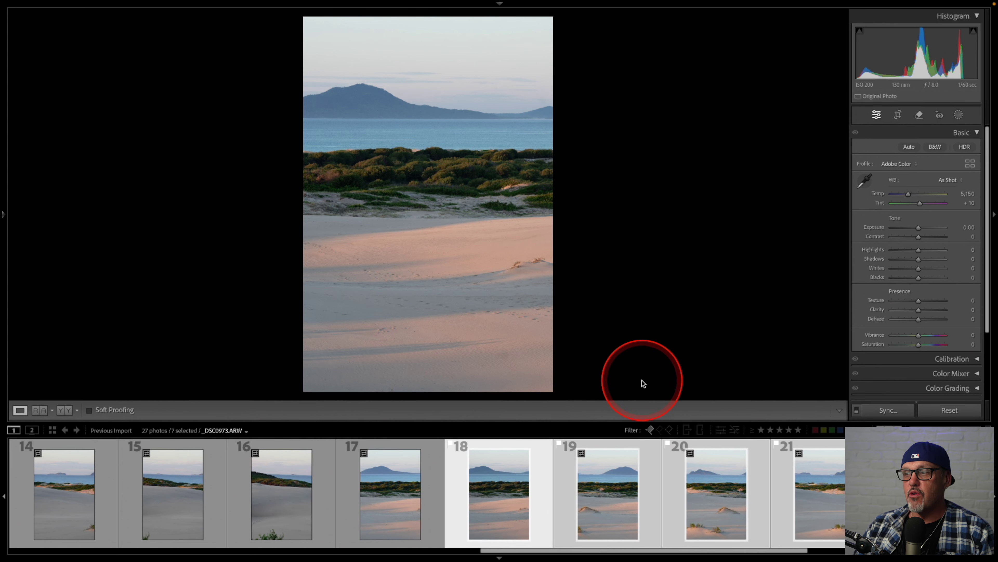
- Show _DSC0973-Pano-2.dng in Develop, shrink the filmstrip and filter it to 9 related photos
scroll(595, 513, down, 5)
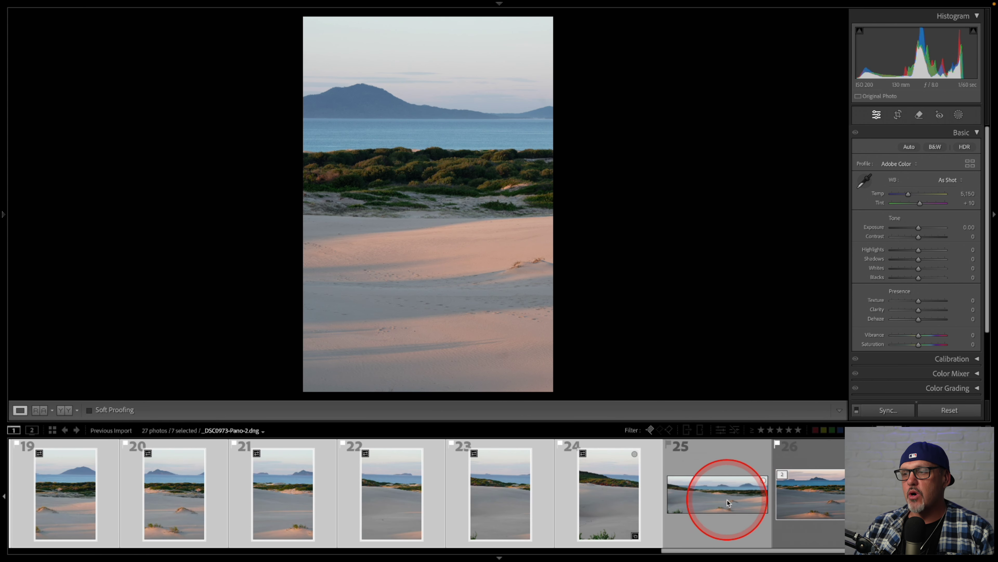
click(723, 496)
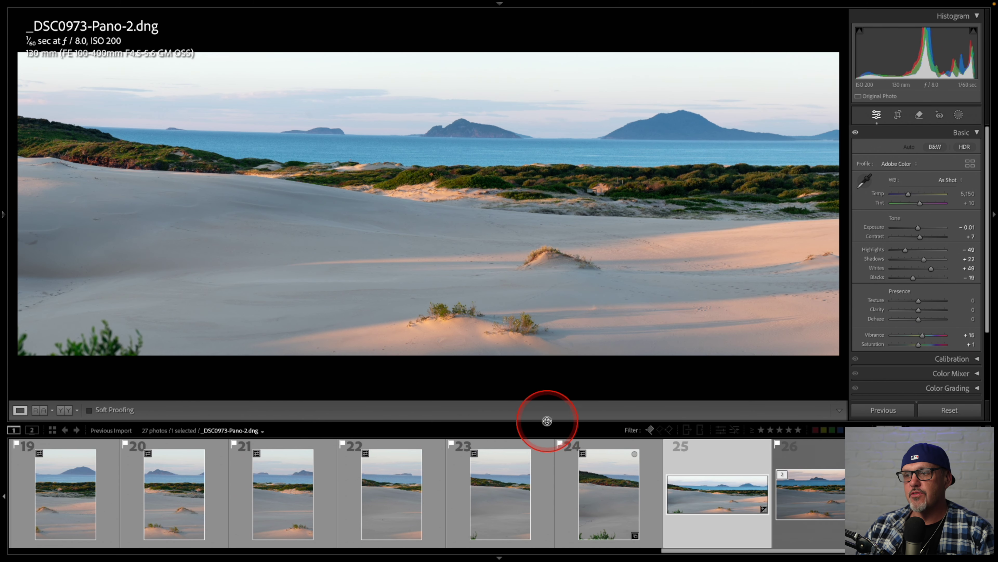
drag(546, 422, 510, 423)
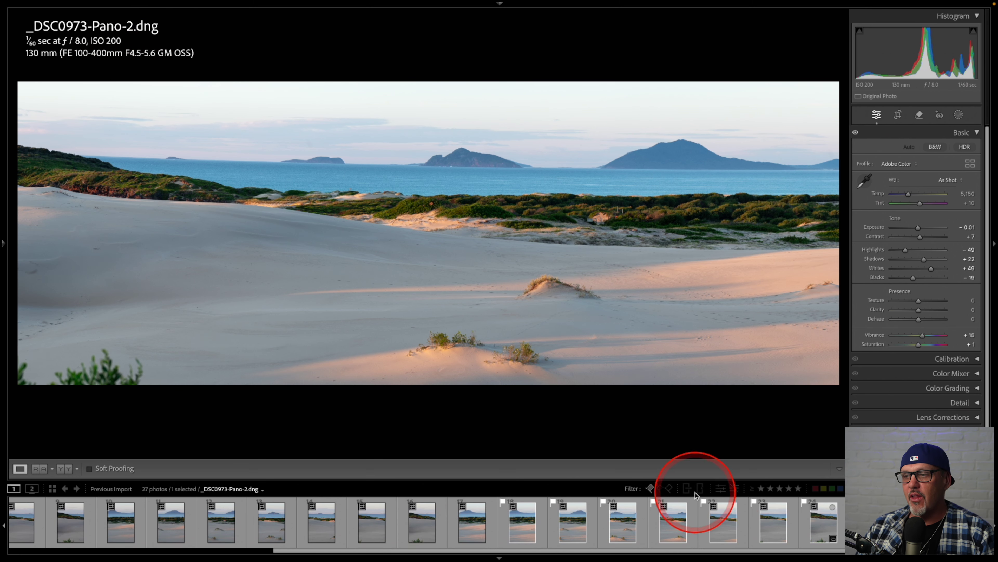
click(824, 490)
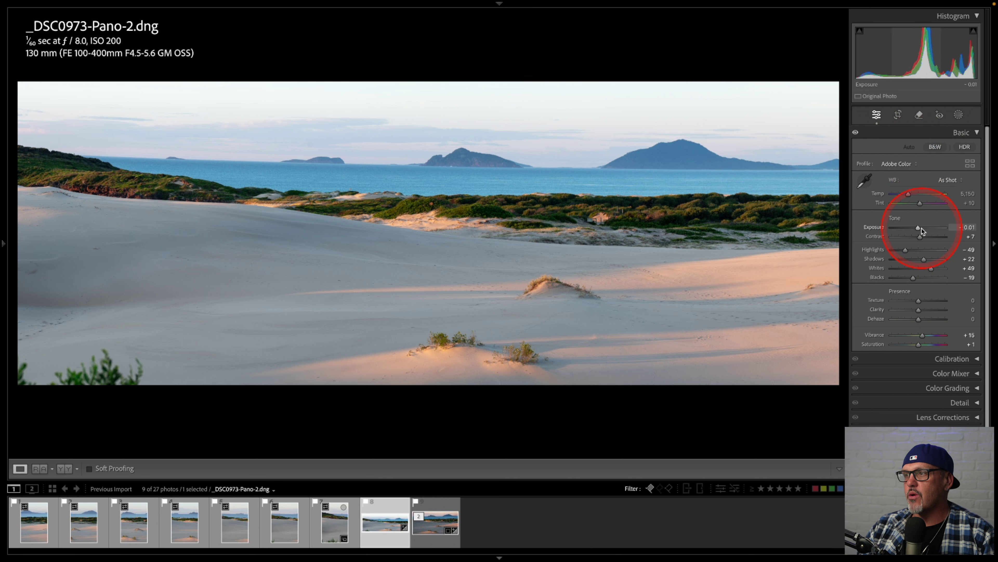
- Set Exposure to -0.55, auto-set Whites and Blacks, then set Whites to +67
drag(919, 227, 916, 229)
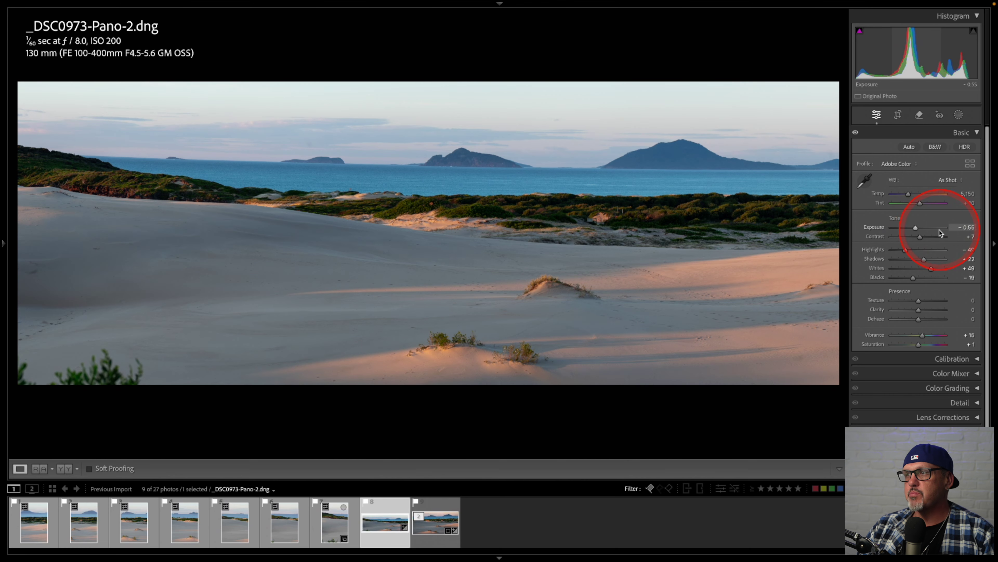
shift+double_click(875, 269)
drag(938, 271, 930, 272)
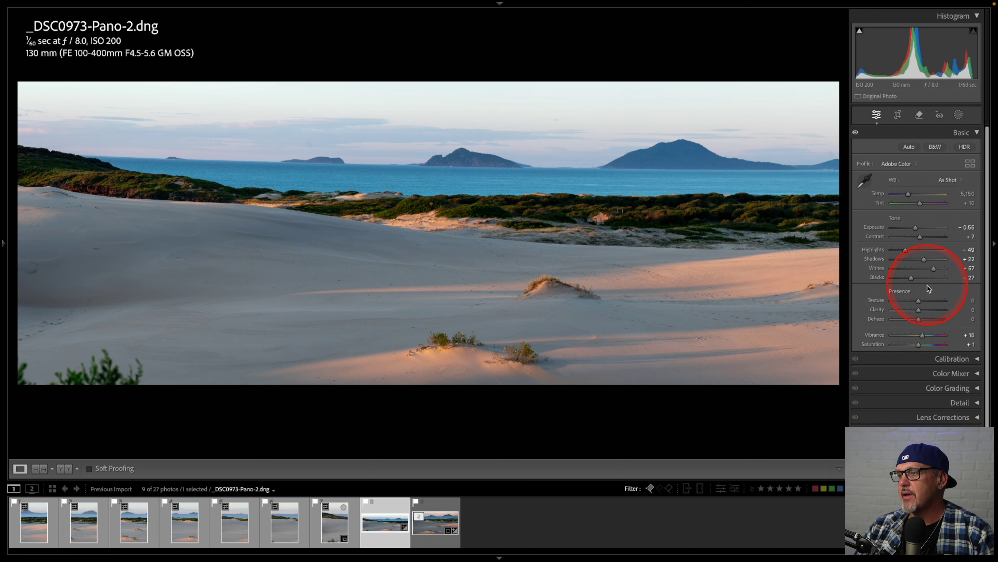
drag(933, 270, 936, 269)
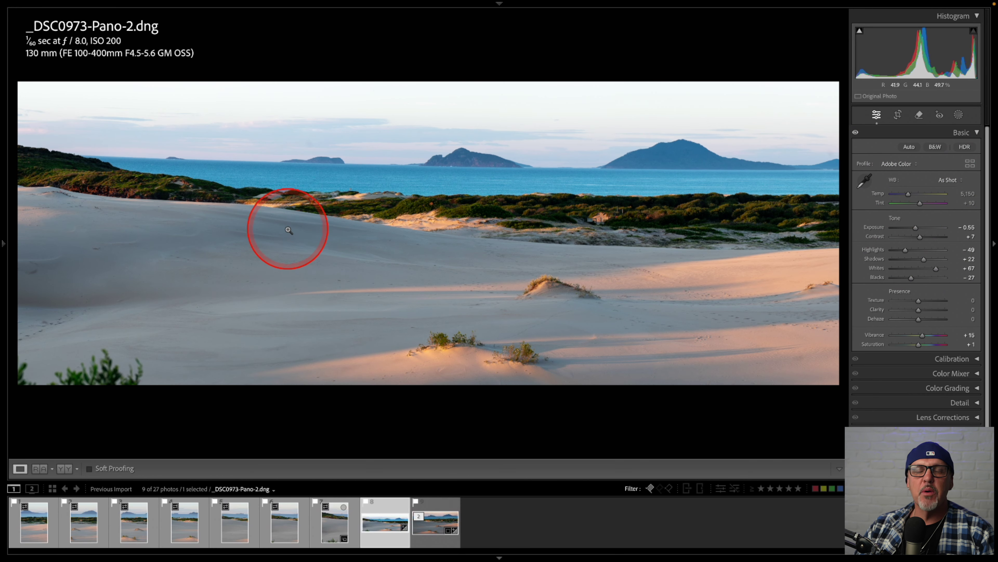
- Open _DSC0973-Pano-2.dng in Photoshop 2024 and browse the View menu
right_click(295, 228)
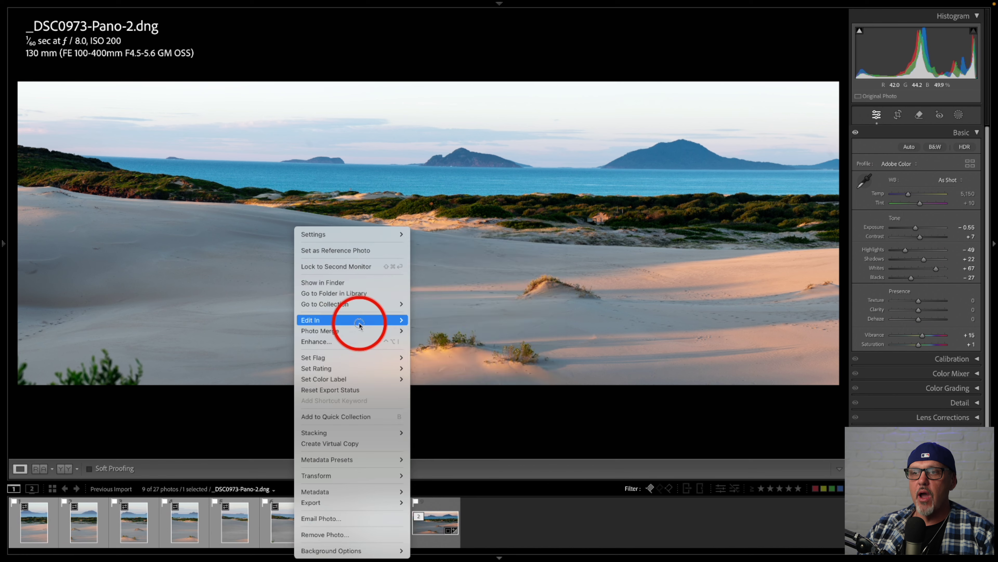
mouse_move(359, 325)
click(462, 319)
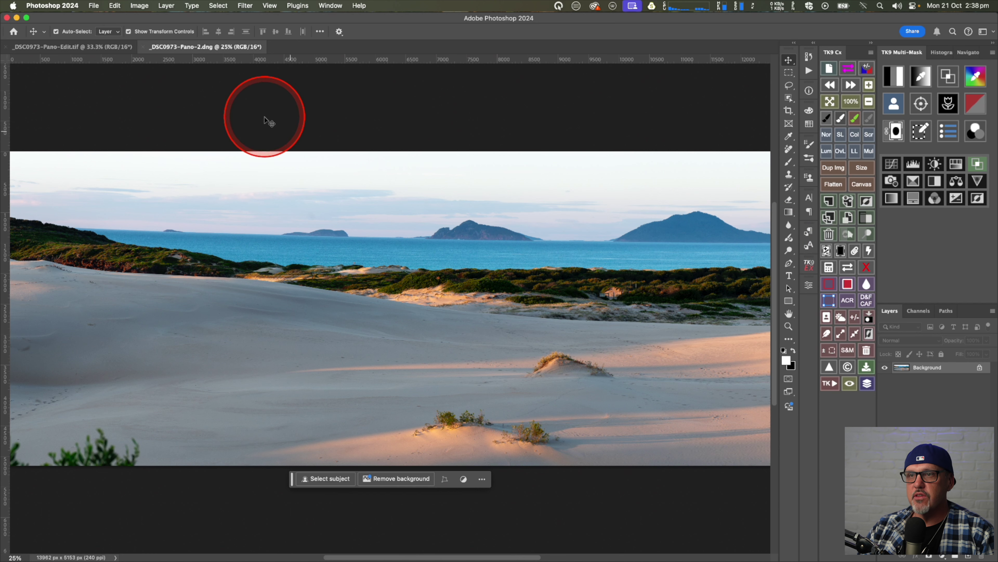
click(270, 4)
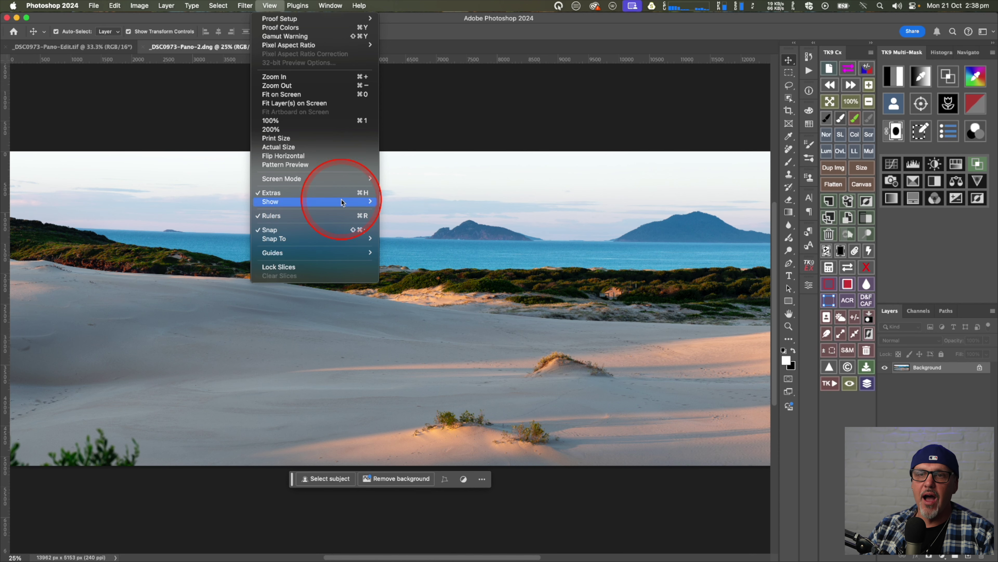
click(548, 122)
- Fit the panorama in view, add a horizontal guide at the horizon, and duplicate Background as Layer 1
key(super+minus)
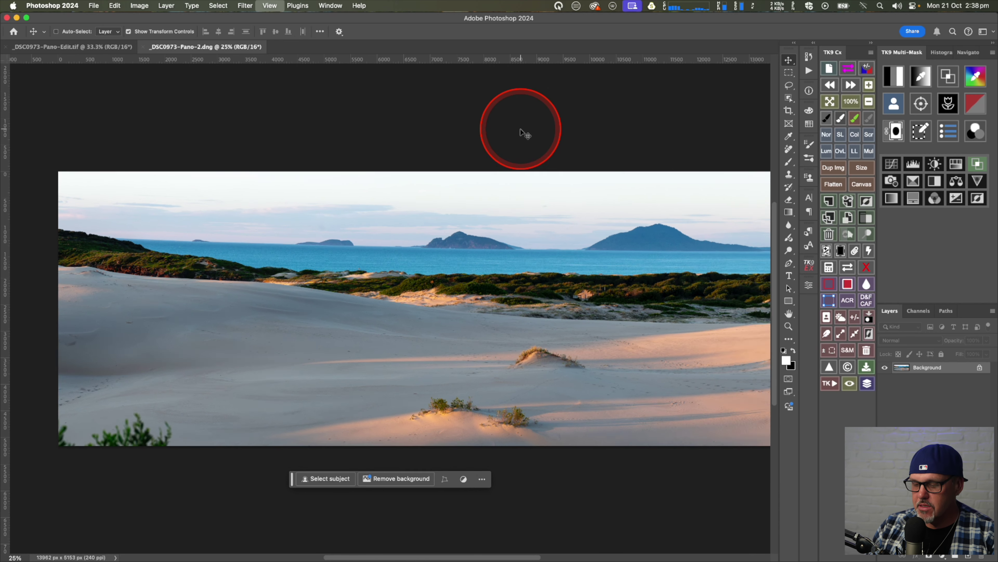
drag(454, 60, 564, 266)
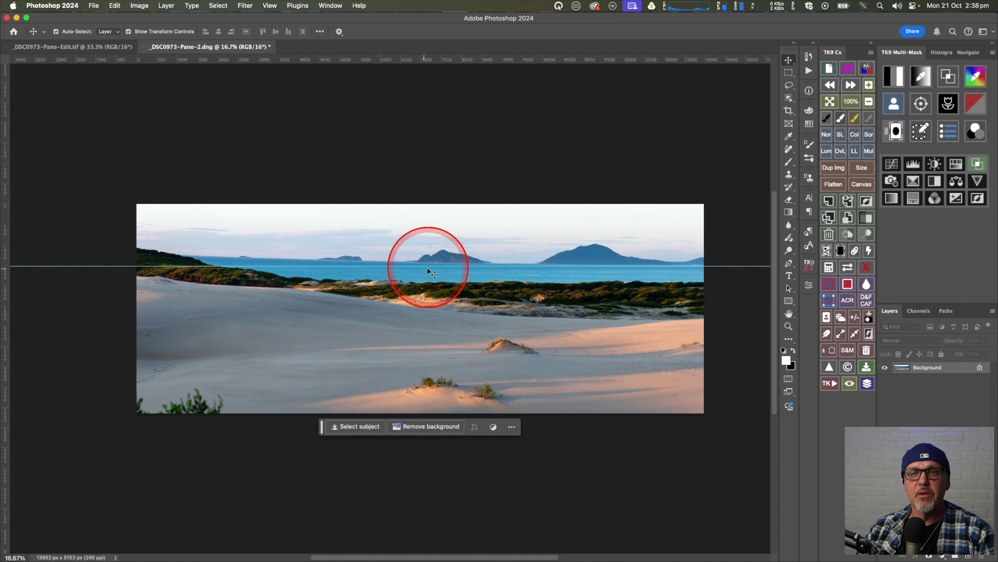
key(super+j)
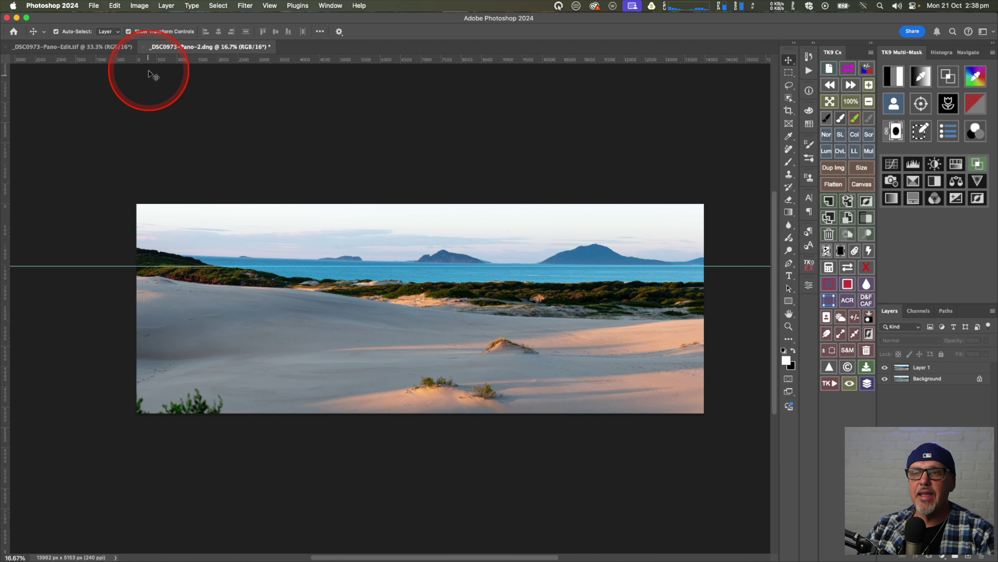
- Select Layer 1 and apply Edit > Transform > Warp to it
click(115, 6)
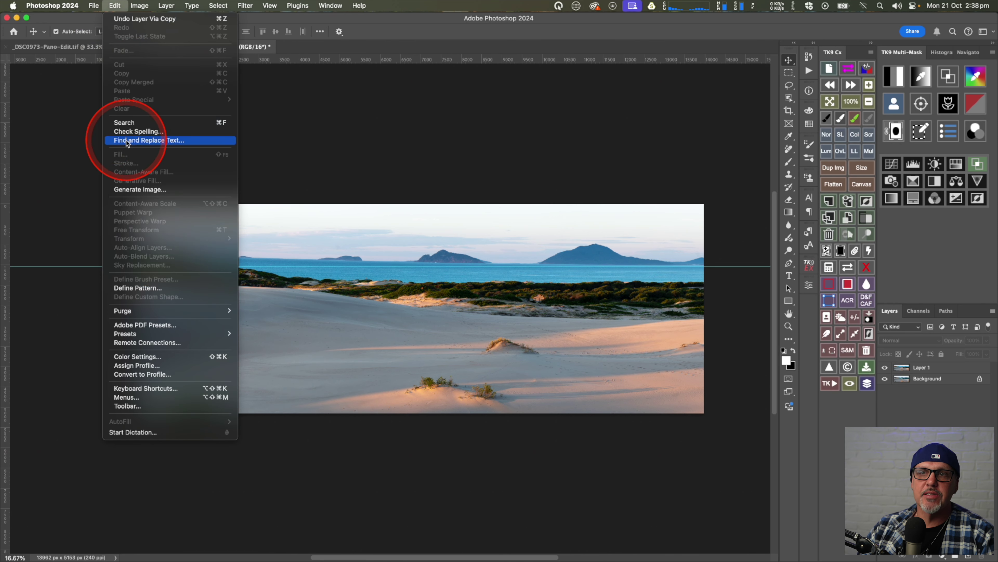
key(Escape)
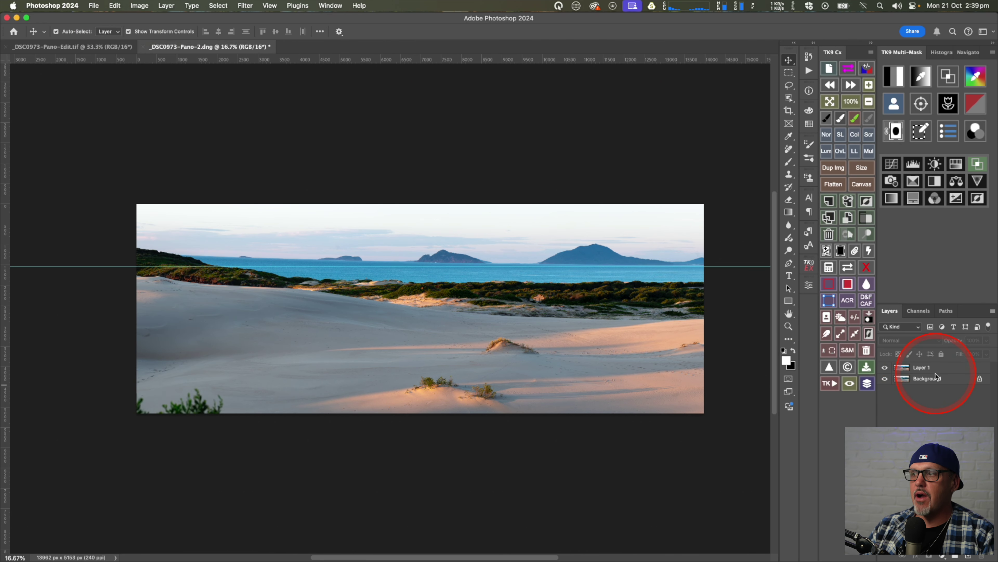
click(928, 368)
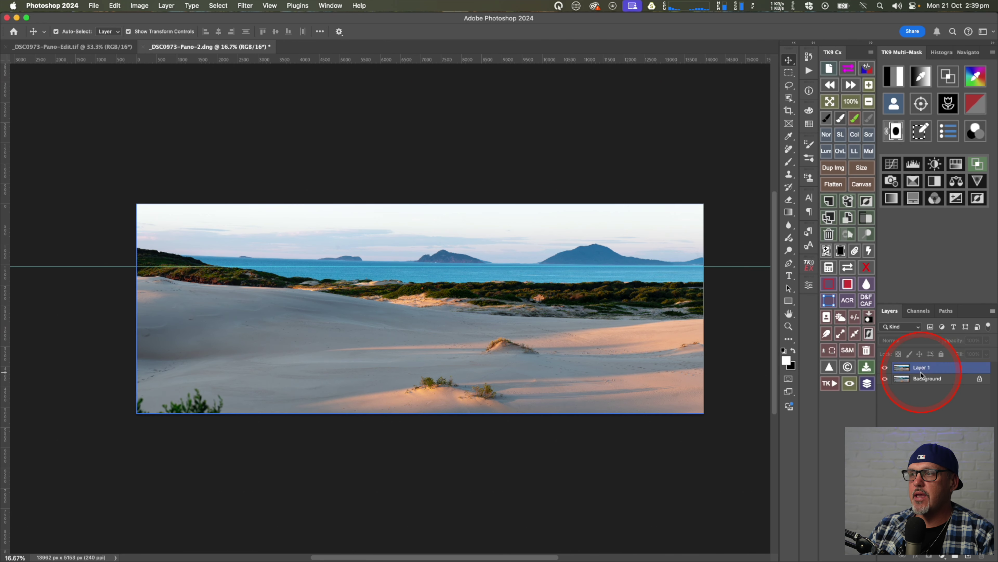
click(113, 5)
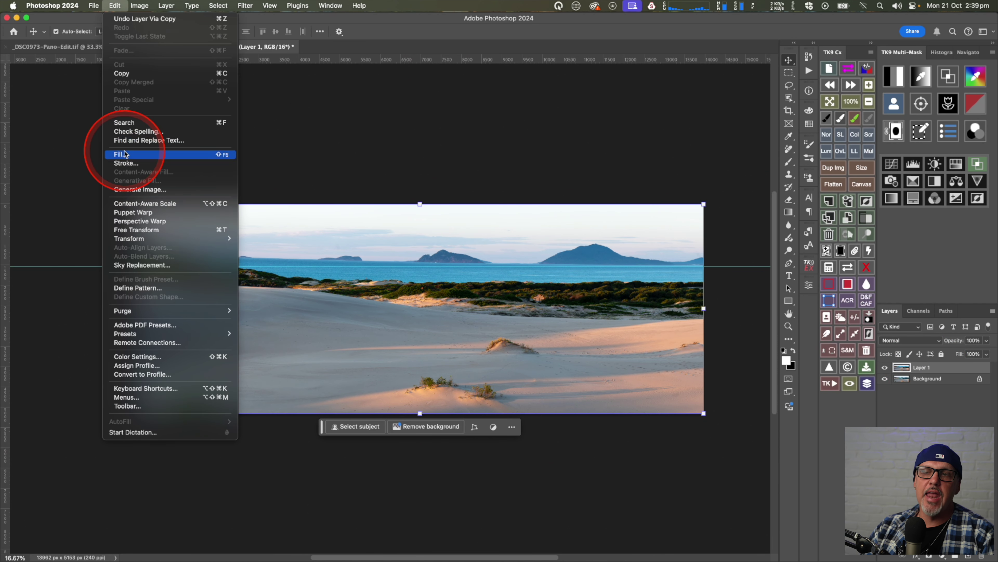
mouse_move(165, 239)
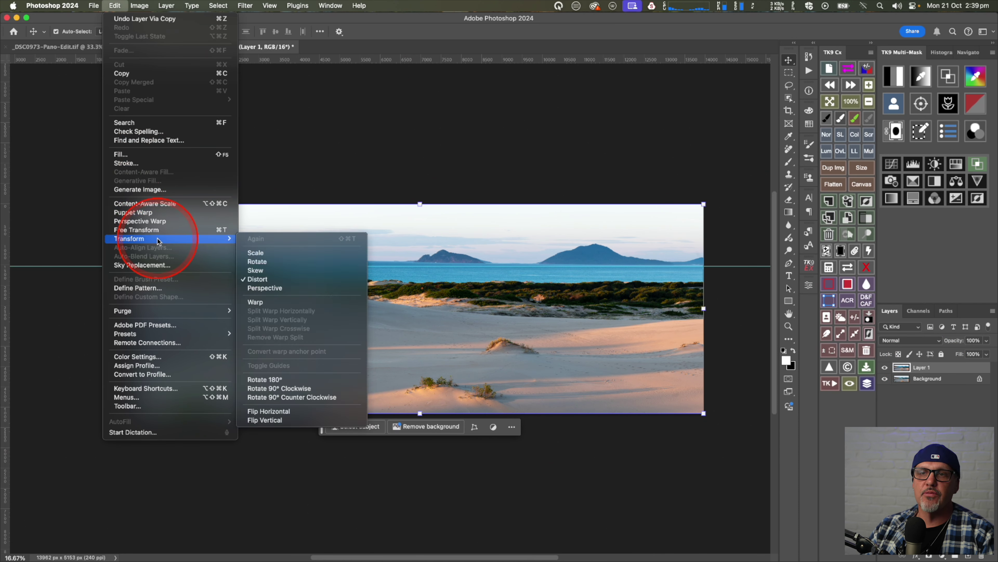
click(276, 302)
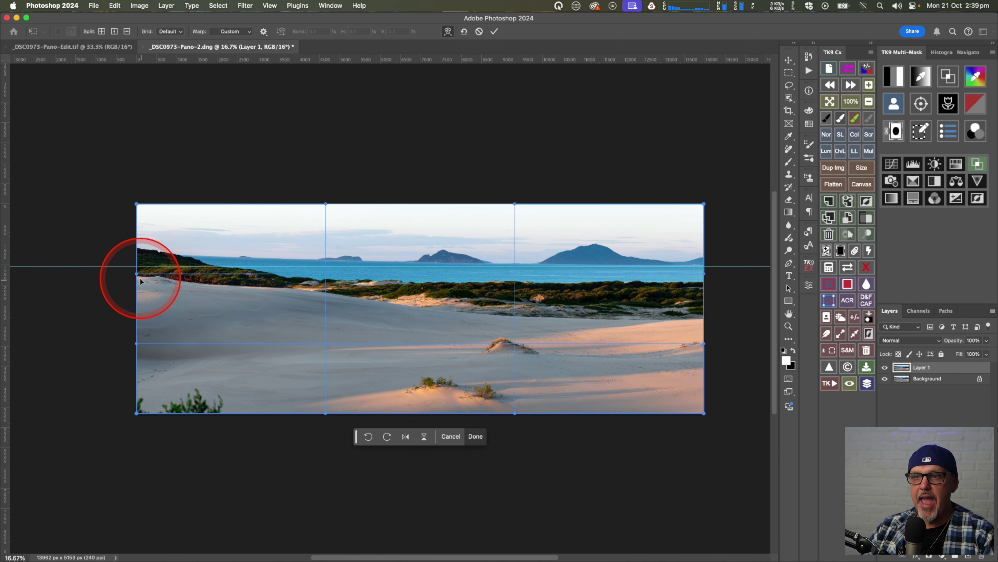
- Drag the warp grid's left edge and centre until the shoreline follows the horizon guide
drag(137, 274, 132, 292)
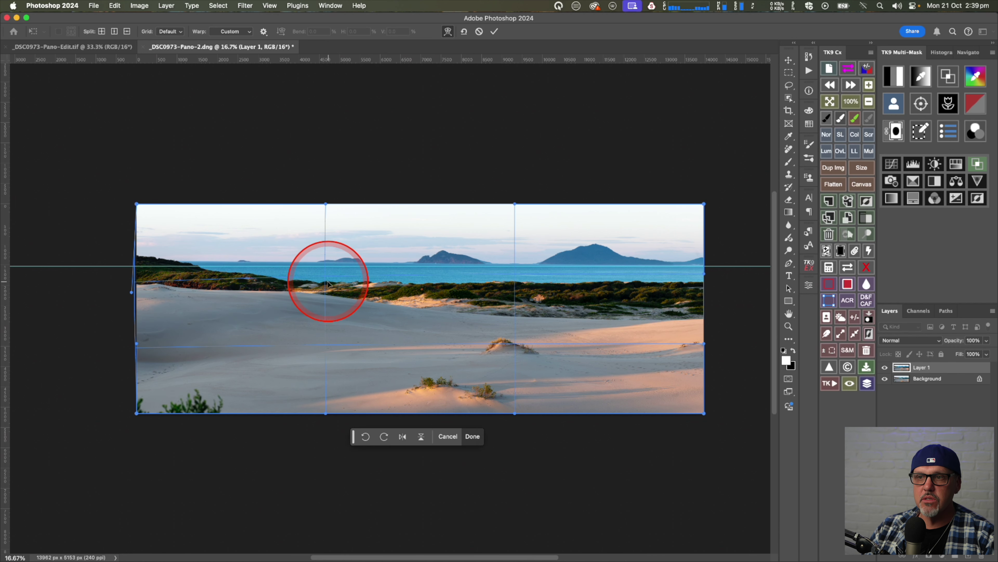
drag(329, 283, 286, 277)
drag(152, 275, 135, 286)
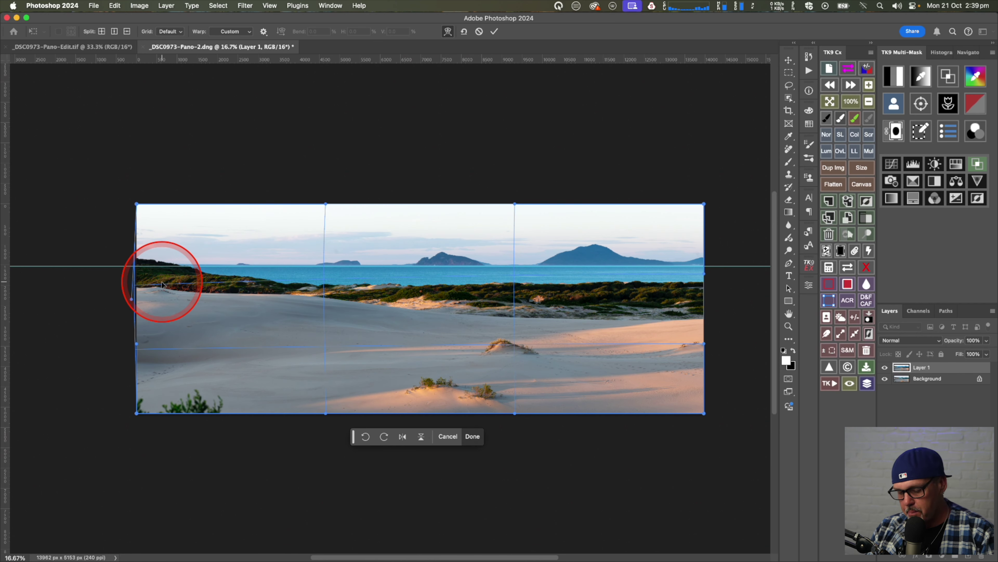
key(super+plus)
key(super+plus)
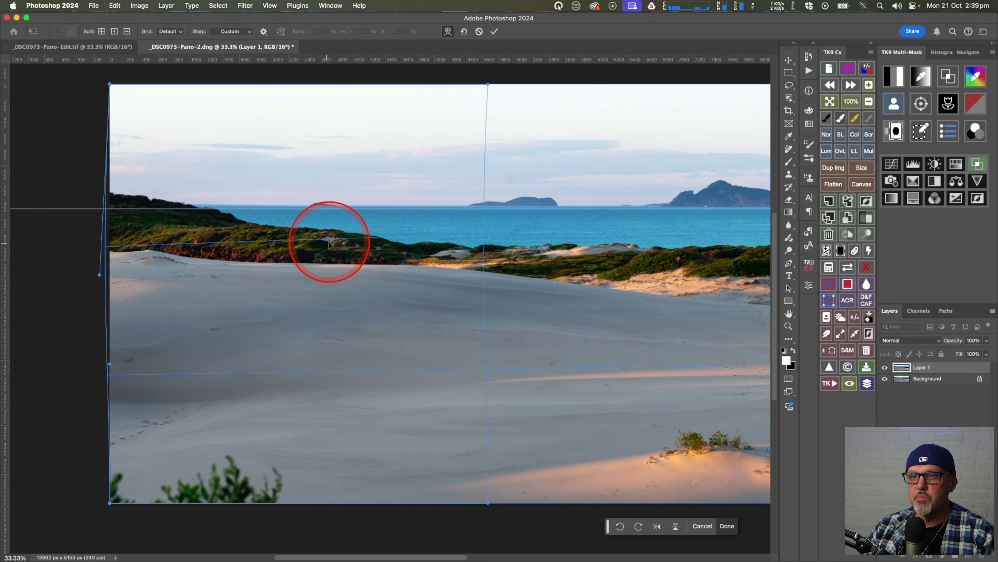
drag(120, 242, 136, 233)
scroll(449, 270, right, 3)
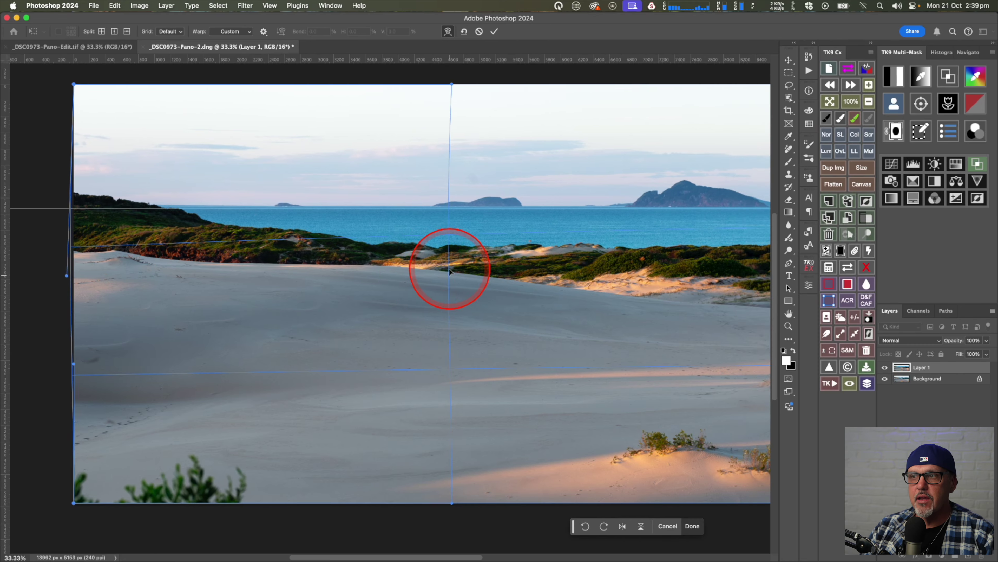
scroll(449, 271, right, 10)
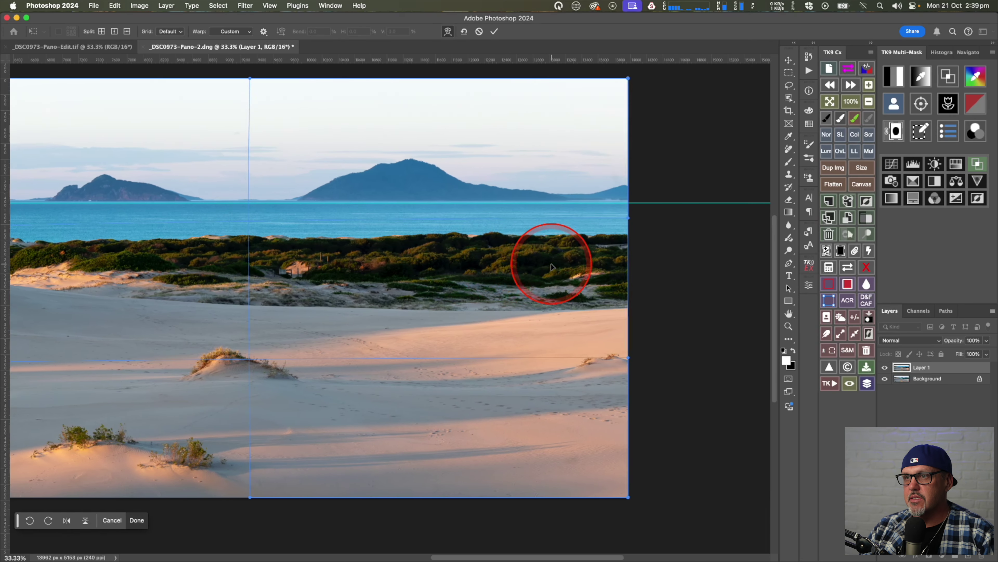
scroll(551, 265, right, 2)
scroll(541, 263, left, 15)
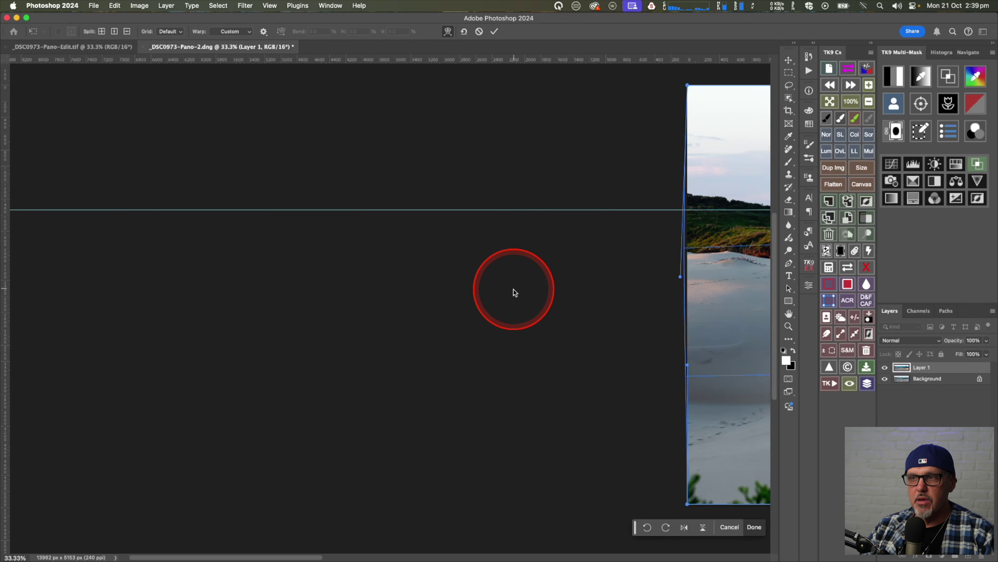
scroll(514, 293, down, 6)
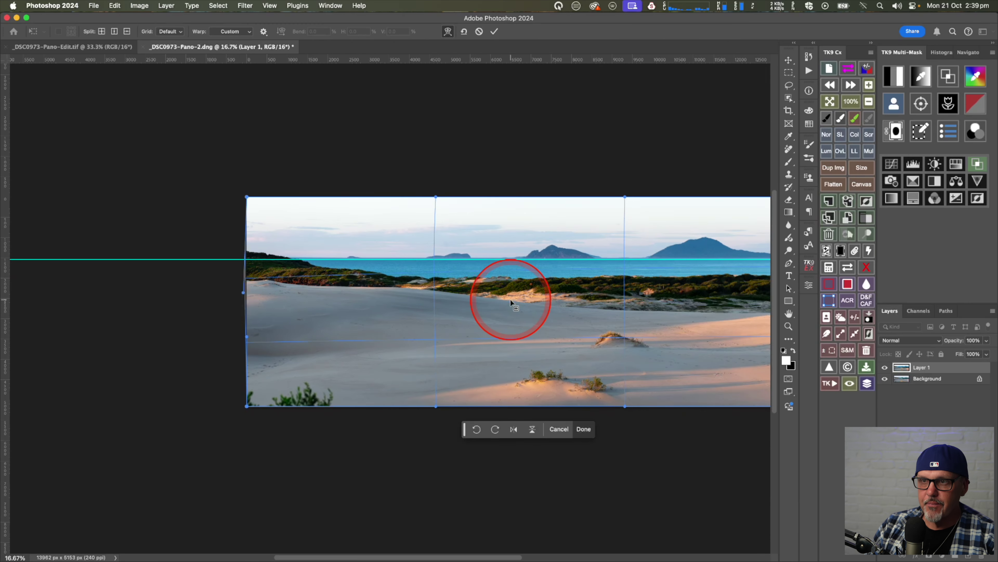
scroll(511, 302, right, 3)
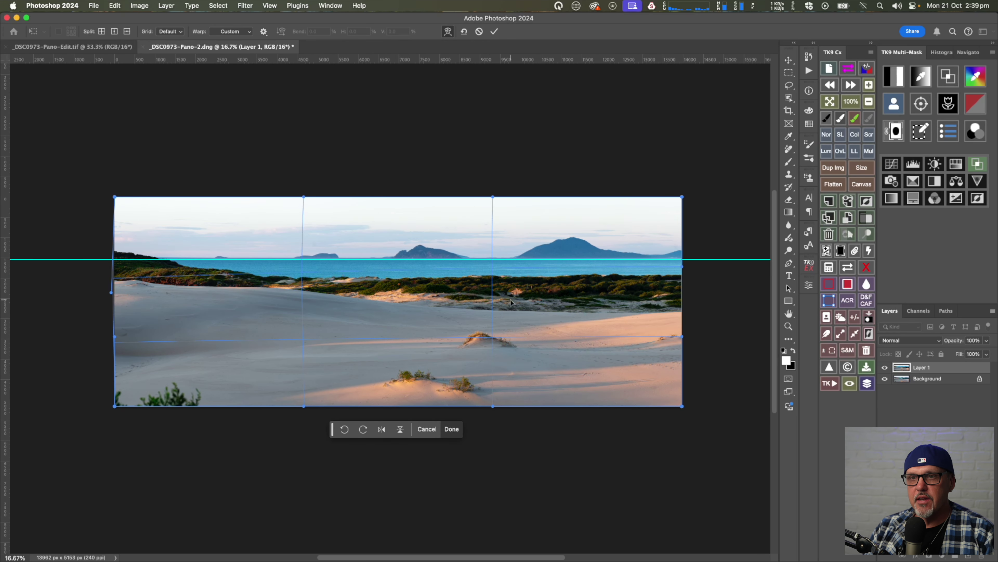
- Commit the warp, compare Layer 1 on and off, and save as _DSC0973-Pano-2-Edit.tif
drag(564, 217, 698, 28)
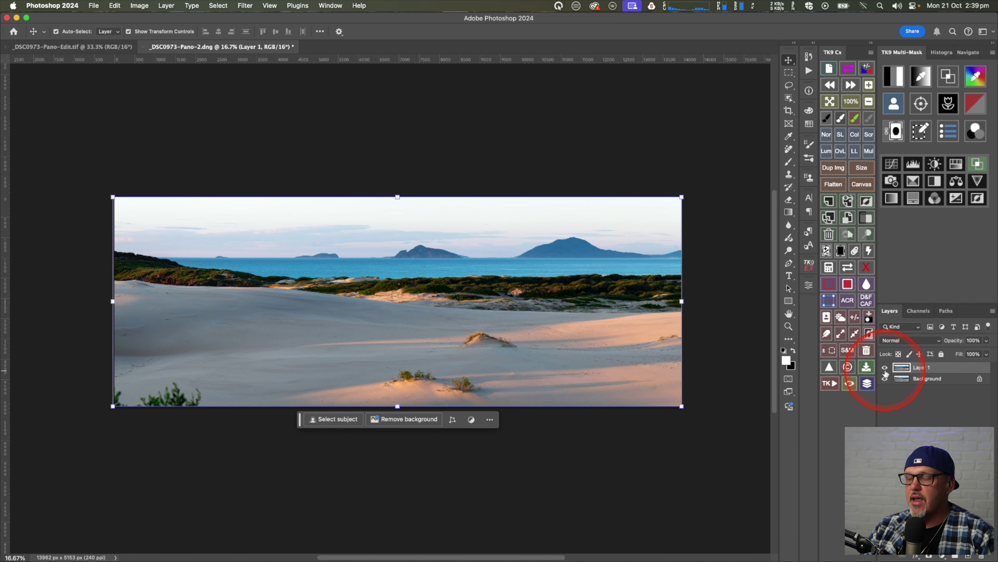
click(885, 368)
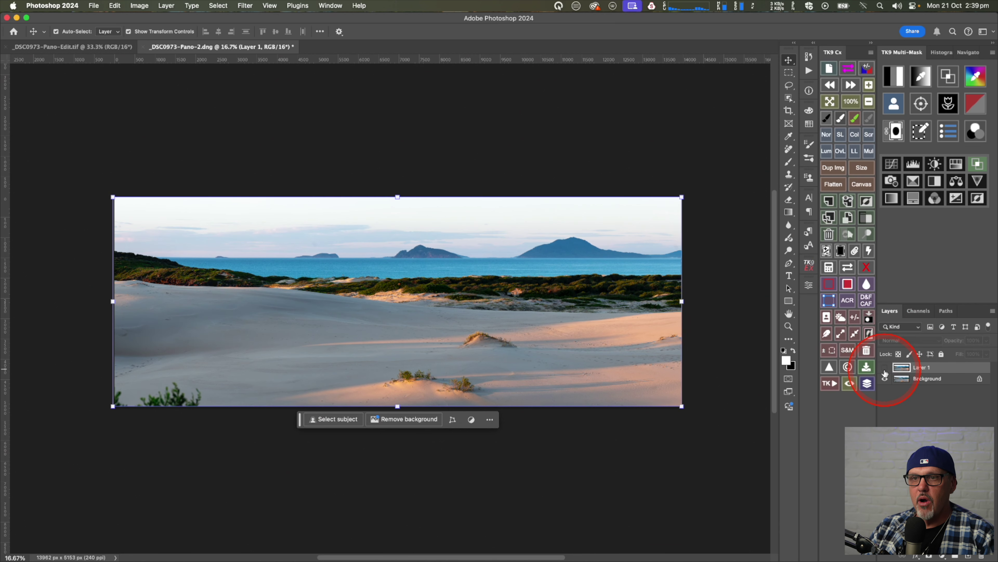
click(884, 368)
click(885, 367)
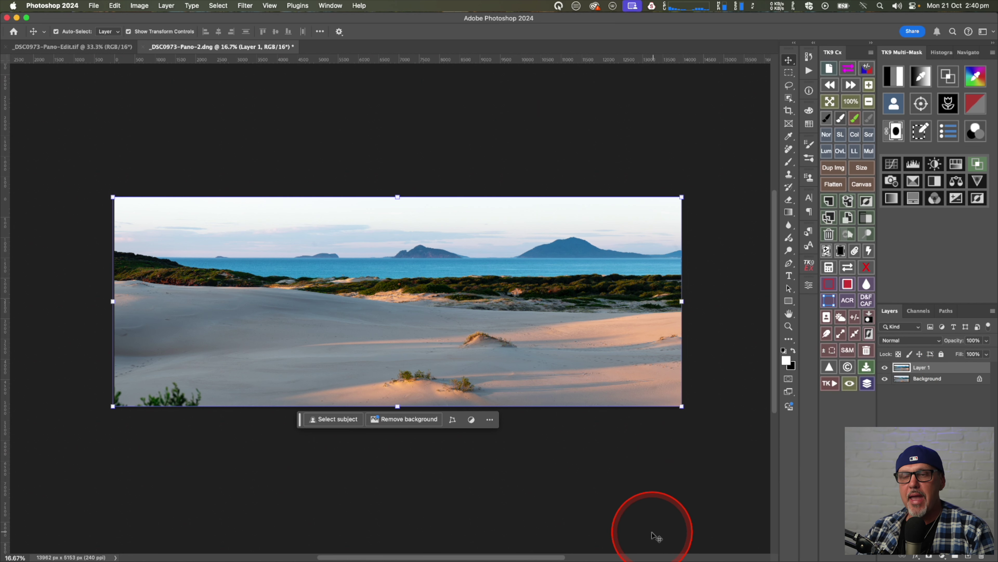
key(super+s)
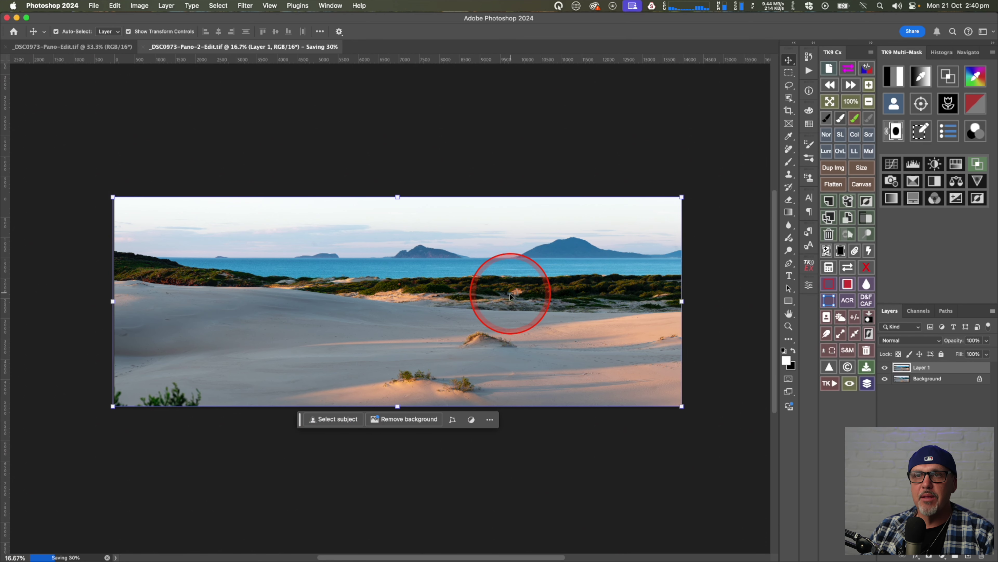
key(ctrl+Left)
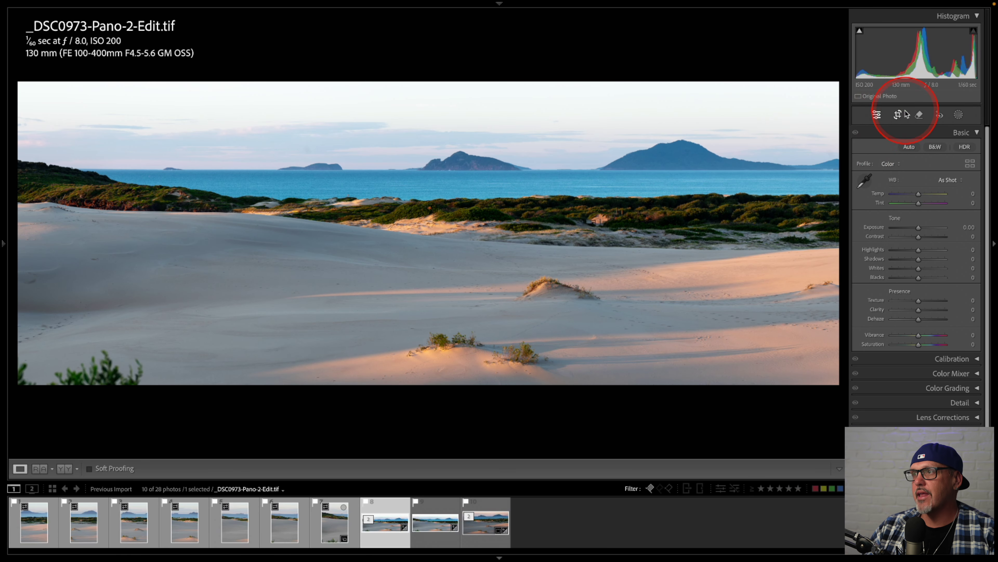
- Start a crop on the panorama and unlock the aspect ratio for a free crop
click(898, 114)
drag(22, 224, 81, 226)
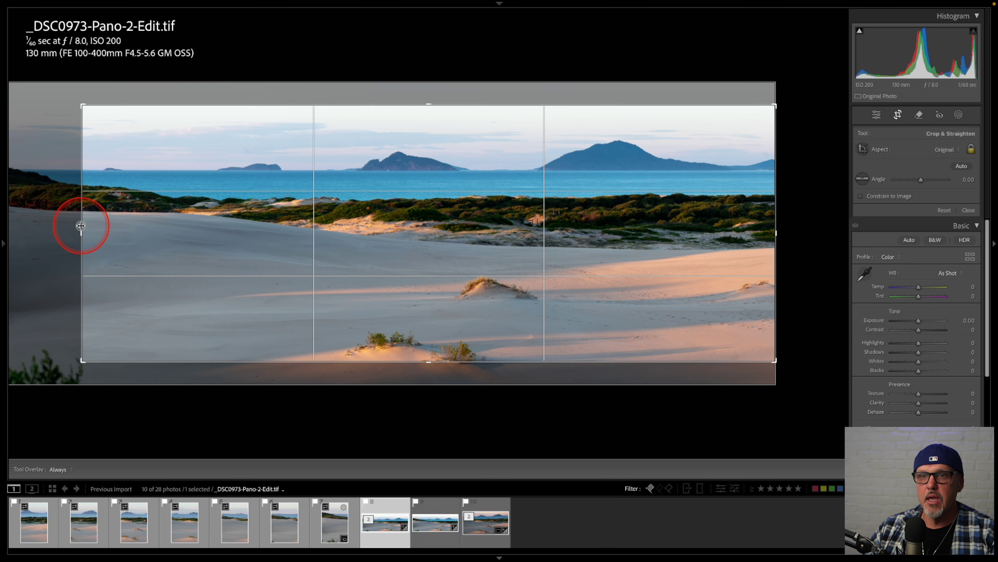
click(948, 150)
click(952, 156)
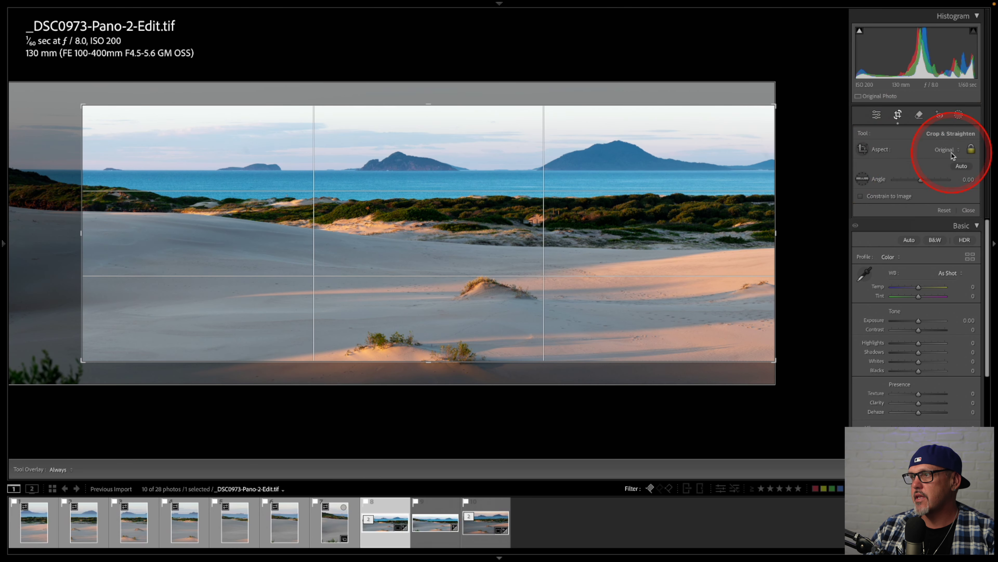
click(971, 150)
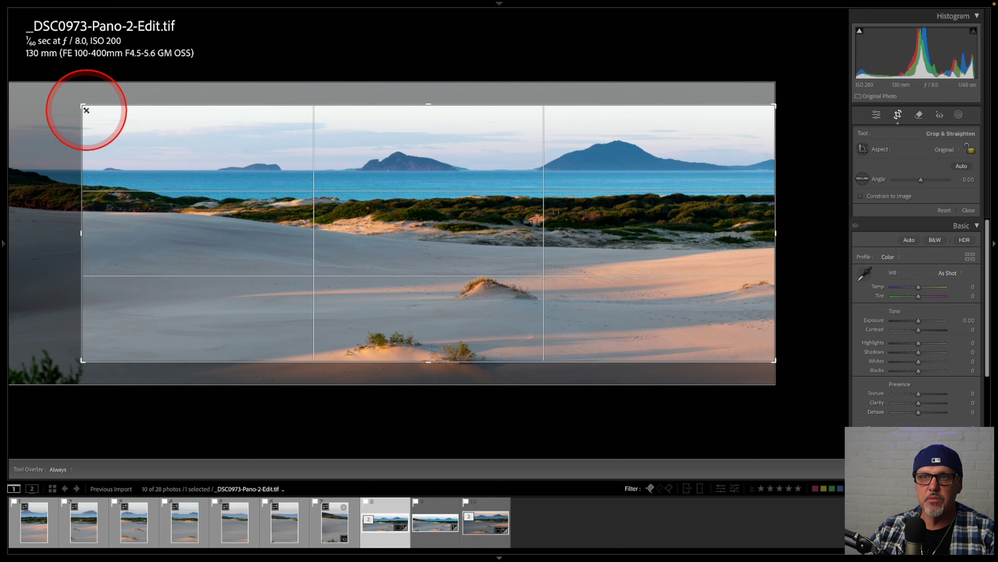
- Pull the crop's corners and edges in around the island peaks and dunes, then apply it
drag(84, 107, 133, 113)
drag(373, 359, 374, 380)
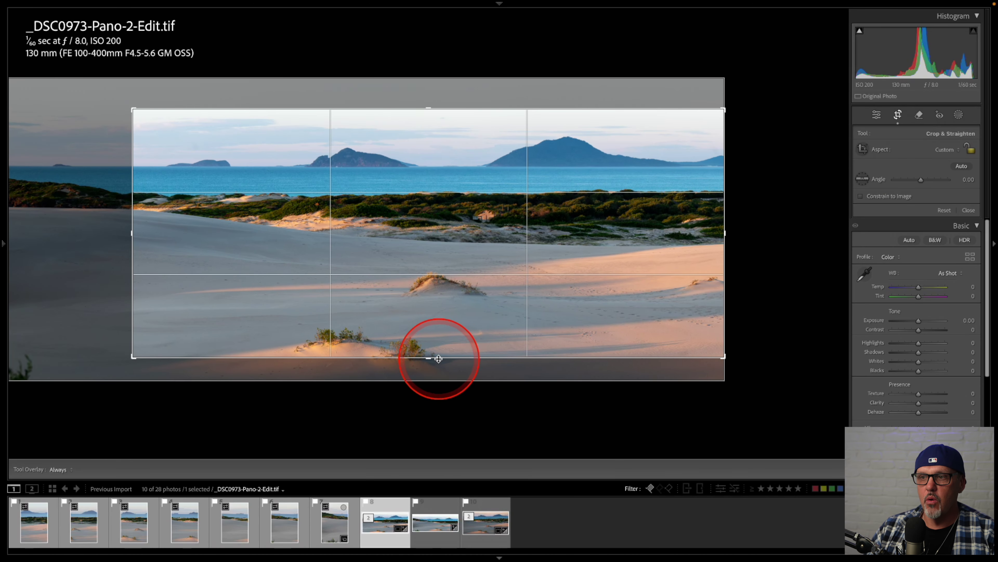
drag(722, 214, 705, 214)
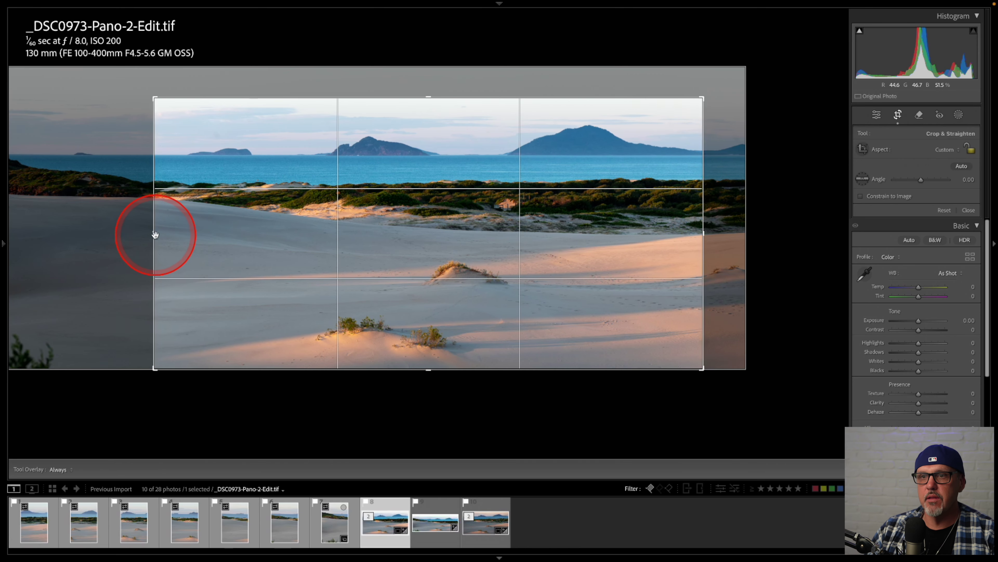
drag(152, 230, 157, 232)
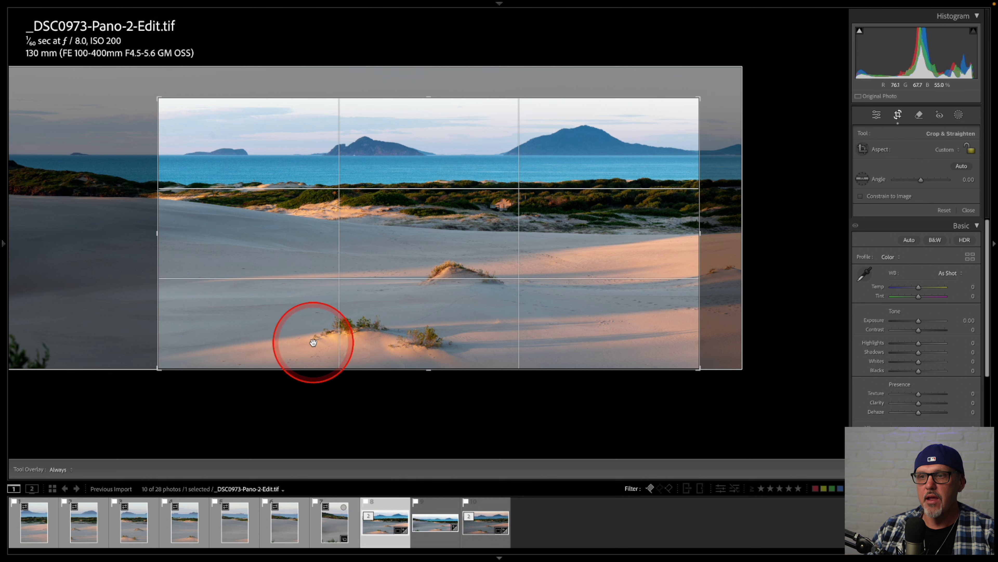
drag(158, 98, 154, 97)
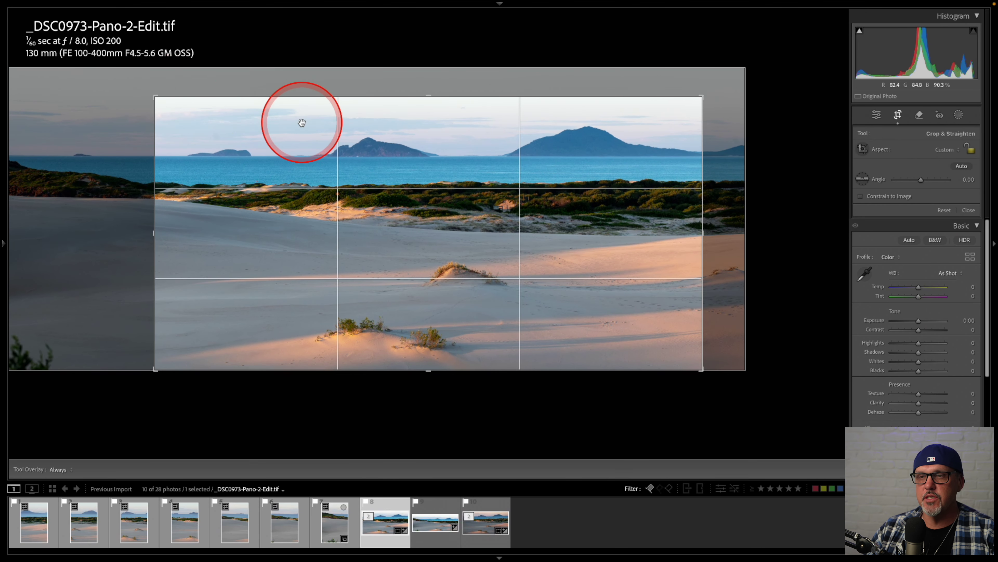
drag(428, 93, 430, 96)
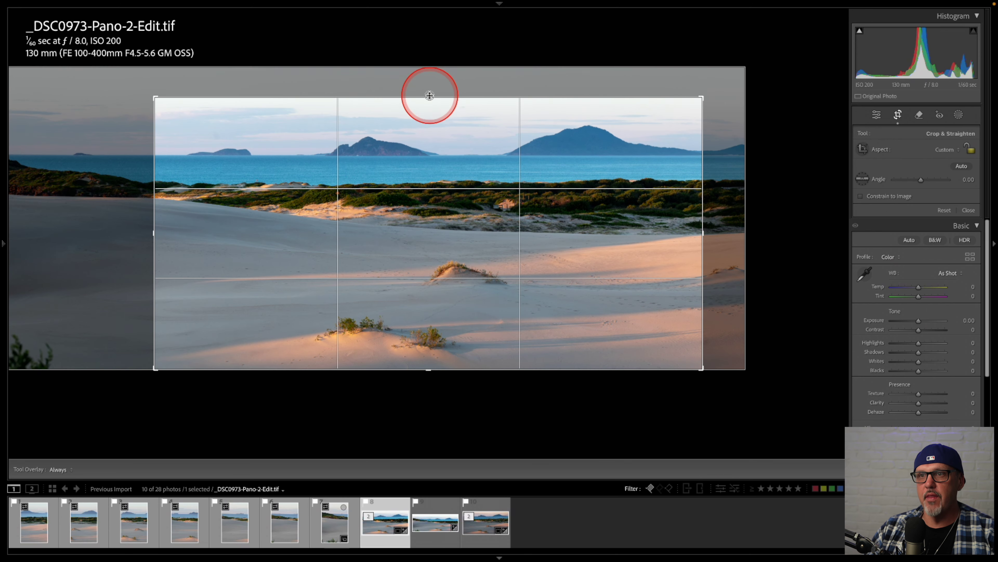
key(Return)
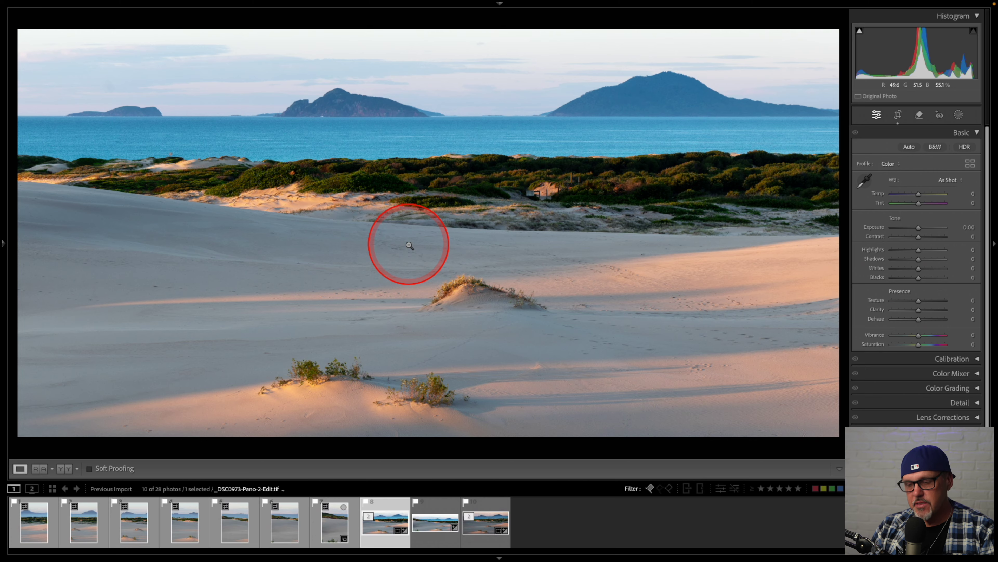
- Zoom out, move to _DSC0973-Pano-Edit.tif for comparison, and dismiss the red-eye warning
click(410, 245)
drag(408, 248, 356, 135)
click(940, 114)
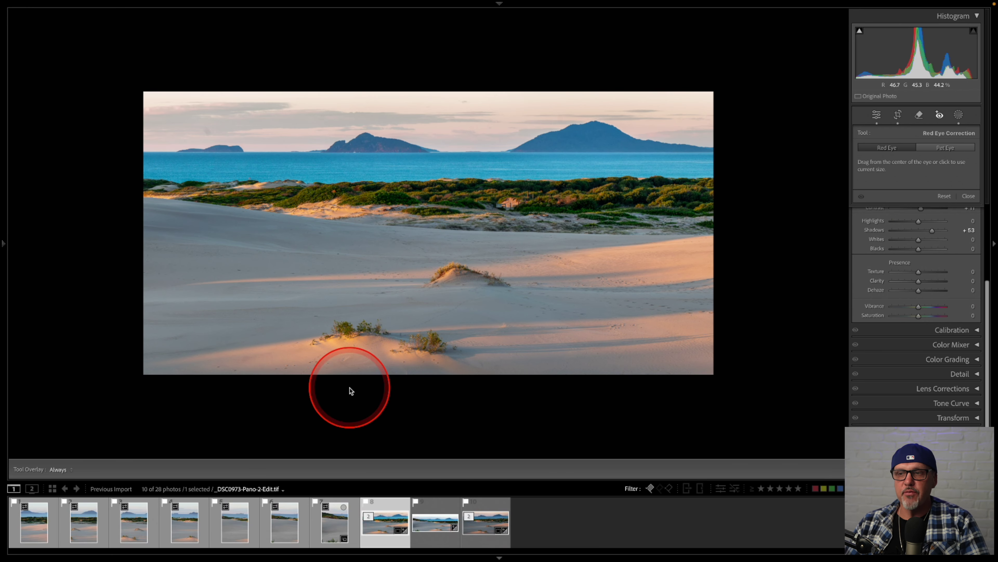
key(Right)
key(Right)
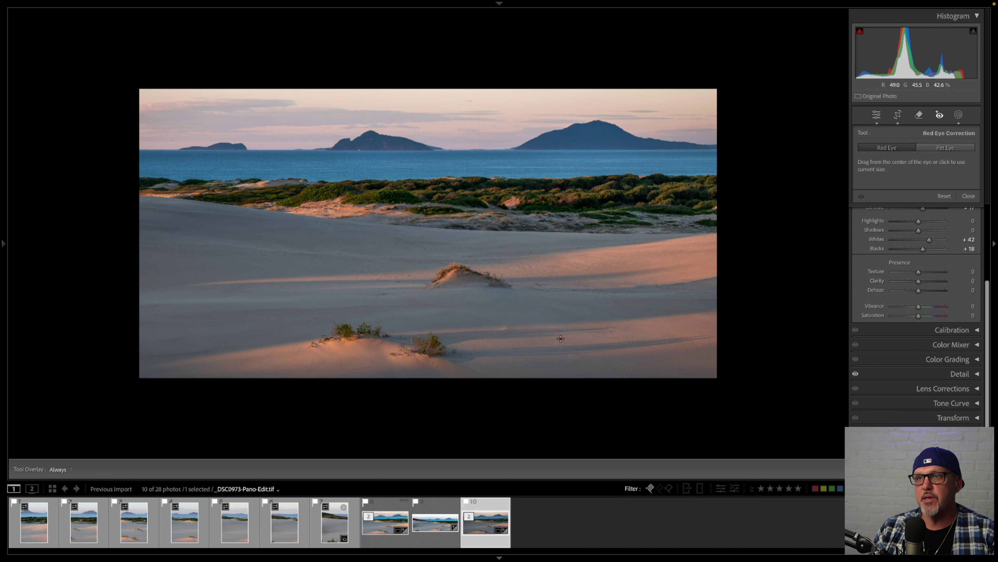
click(561, 340)
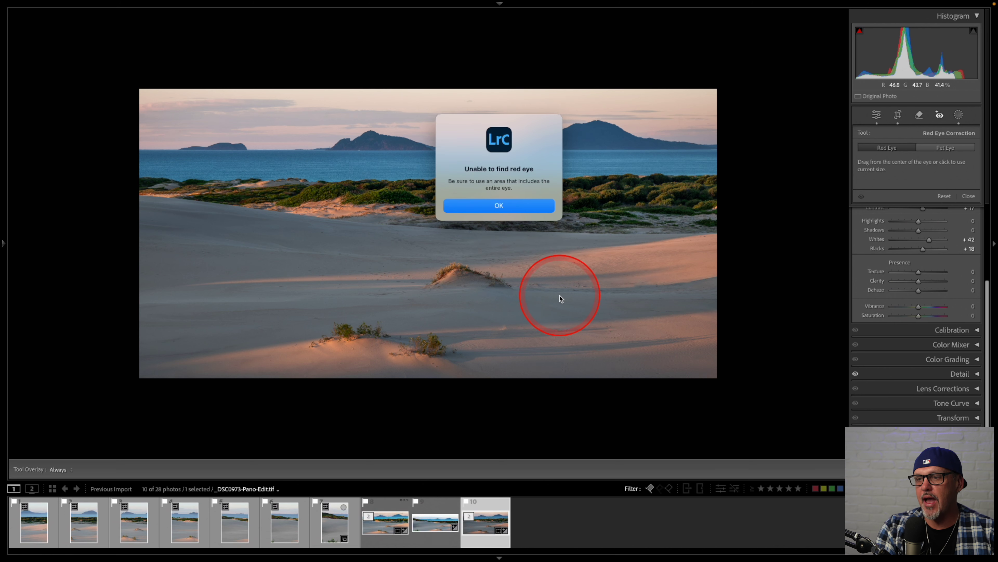
click(508, 205)
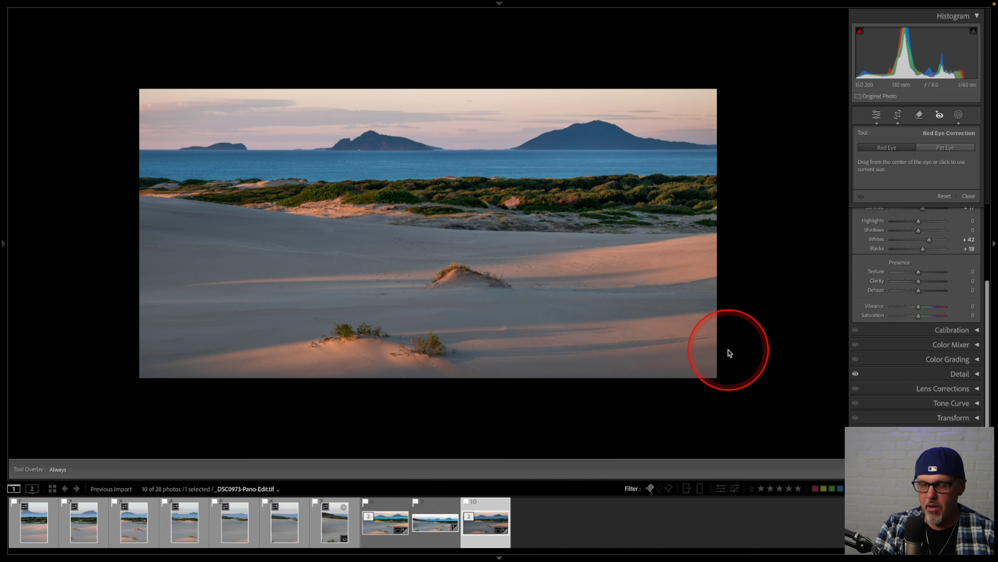
key(shift+Tab)
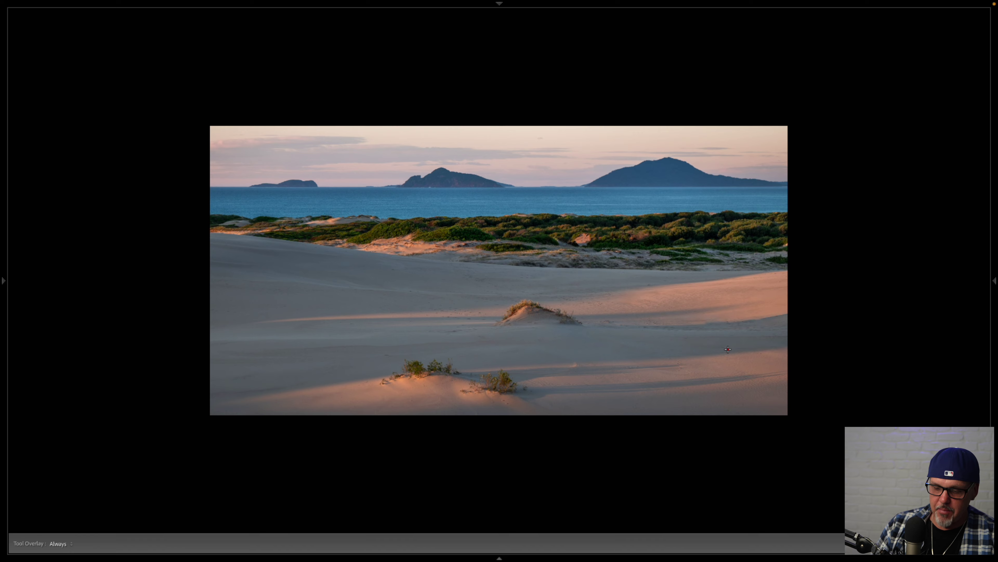